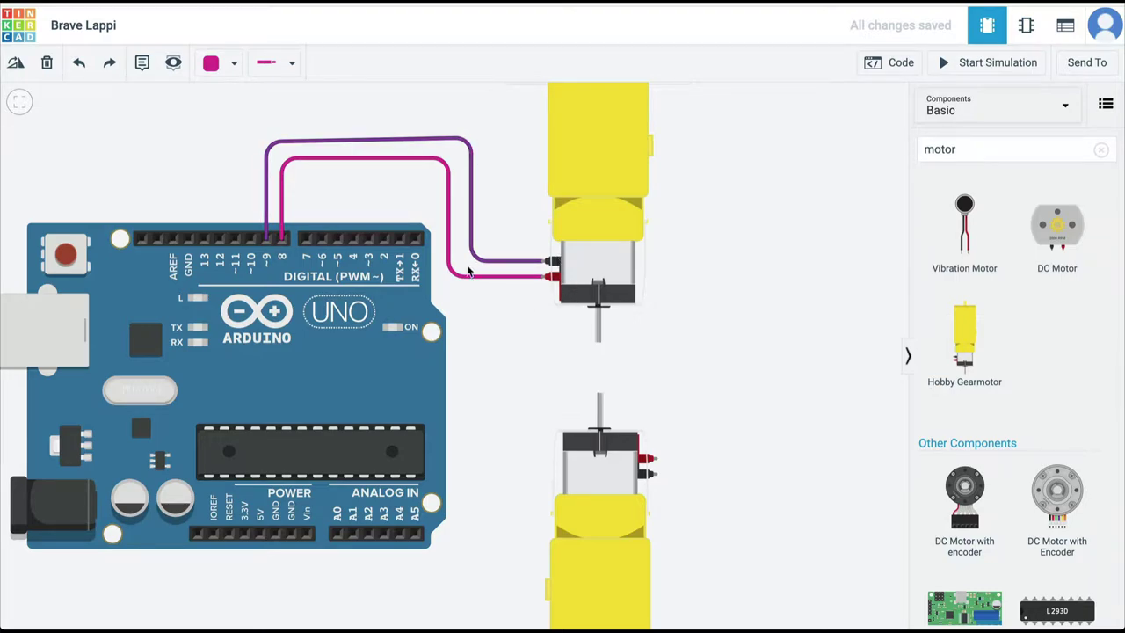
Route a brown wire from Arduino pin 7 around to the red terminal of the lower gearmotor
click(282, 236)
click(306, 235)
click(430, 185)
click(519, 373)
click(655, 374)
click(648, 458)
Route a green wire from Arduino pin 6, outside the brown wire, to the black terminal of the lower gearmotor
click(321, 236)
click(491, 195)
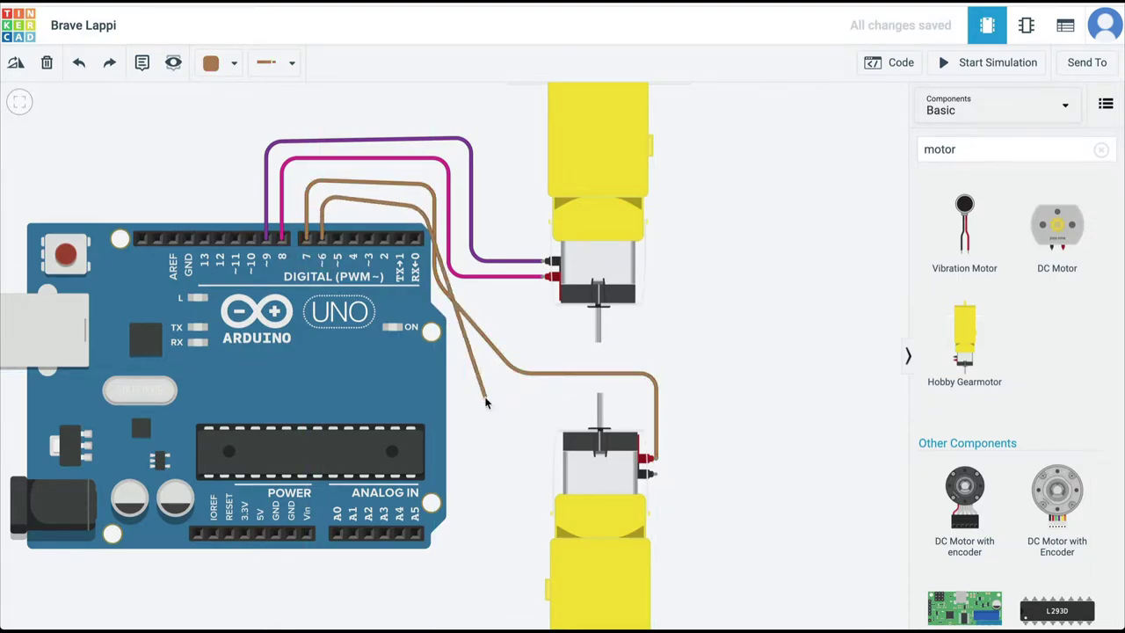
click(493, 303)
click(545, 350)
click(678, 352)
click(679, 472)
click(647, 473)
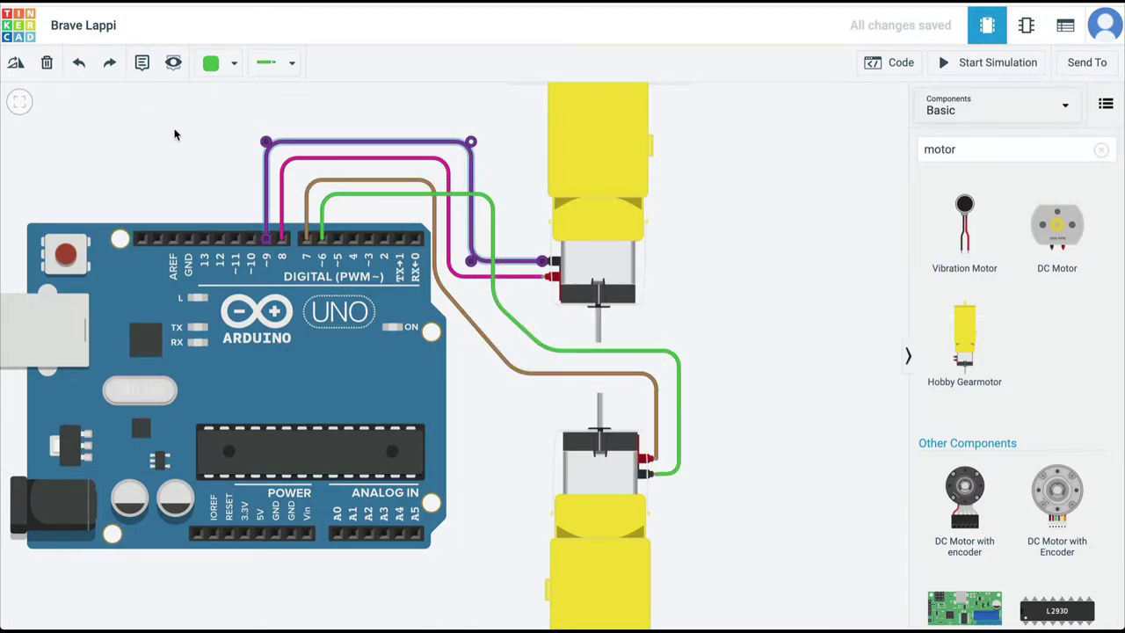
Replace the default built-in LED blocks in the Arduino's code with a block setting pin 6 to HIGH
click(887, 63)
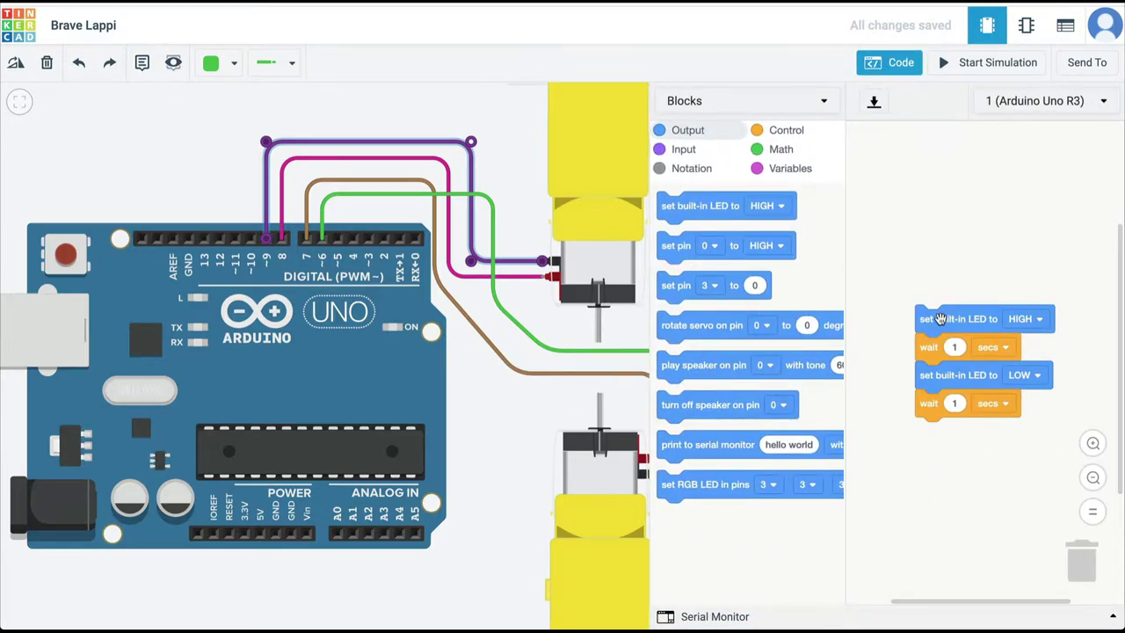
drag(939, 319, 1089, 571)
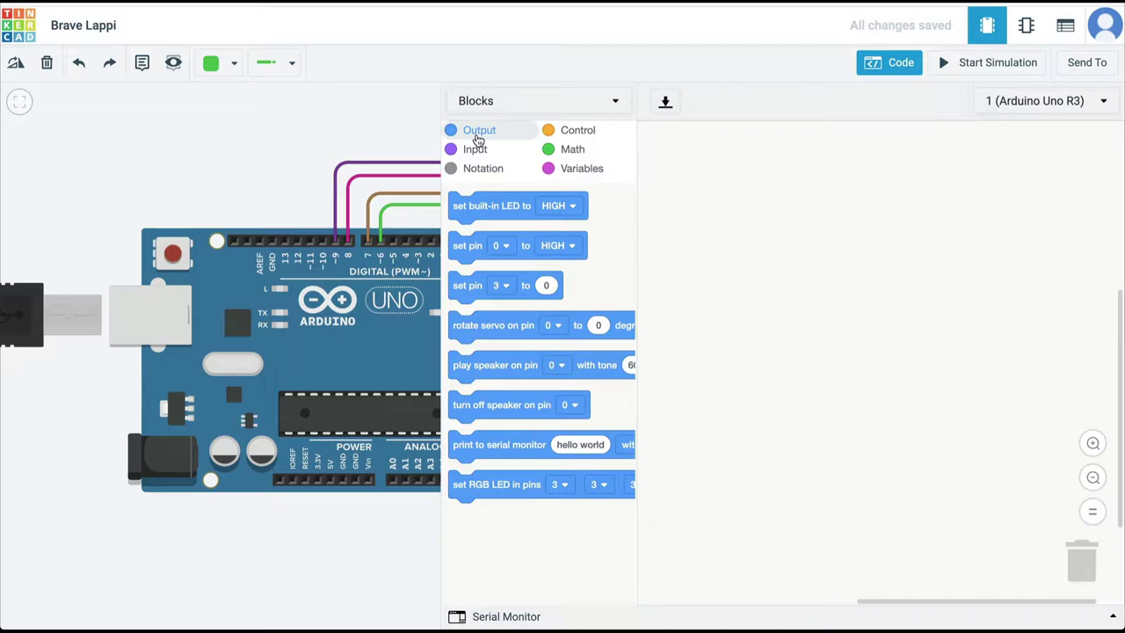
drag(468, 246, 708, 171)
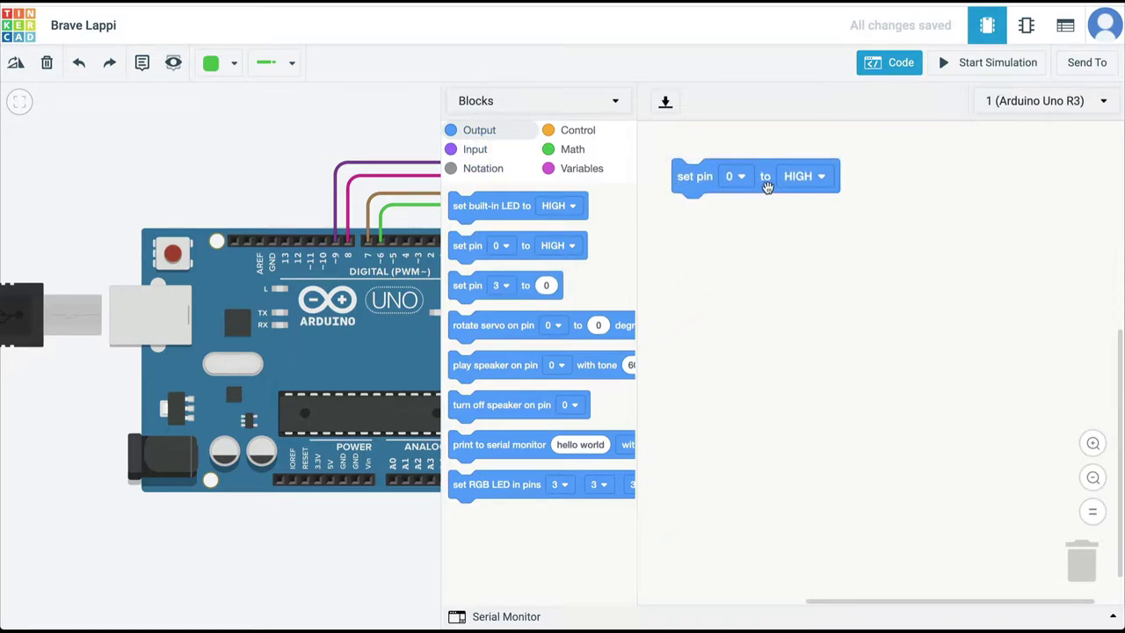
click(738, 178)
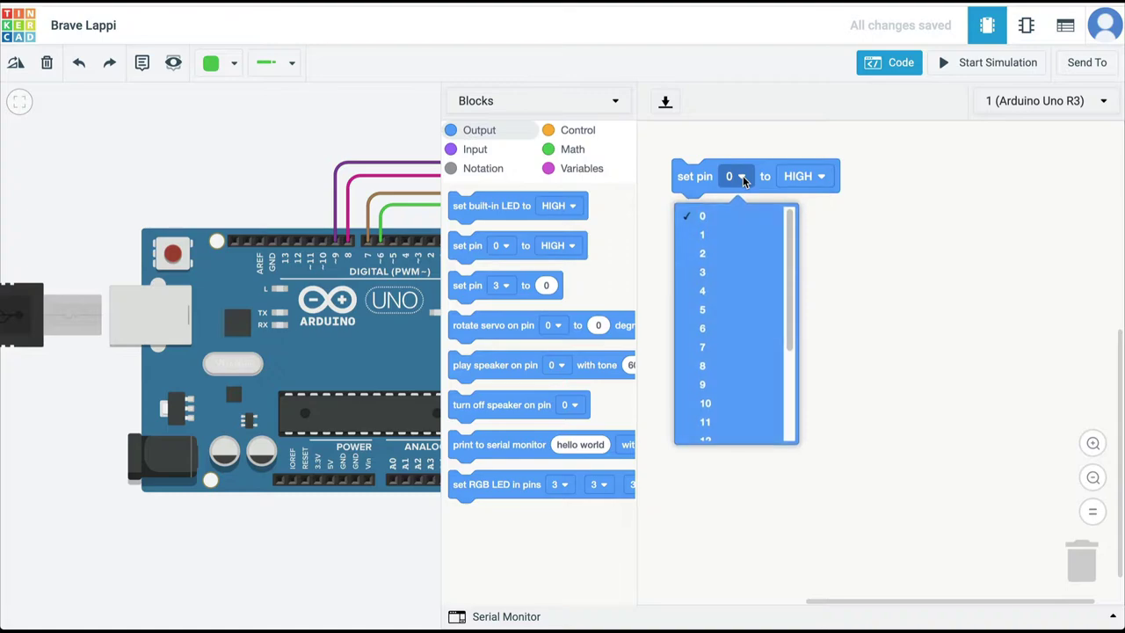
click(724, 336)
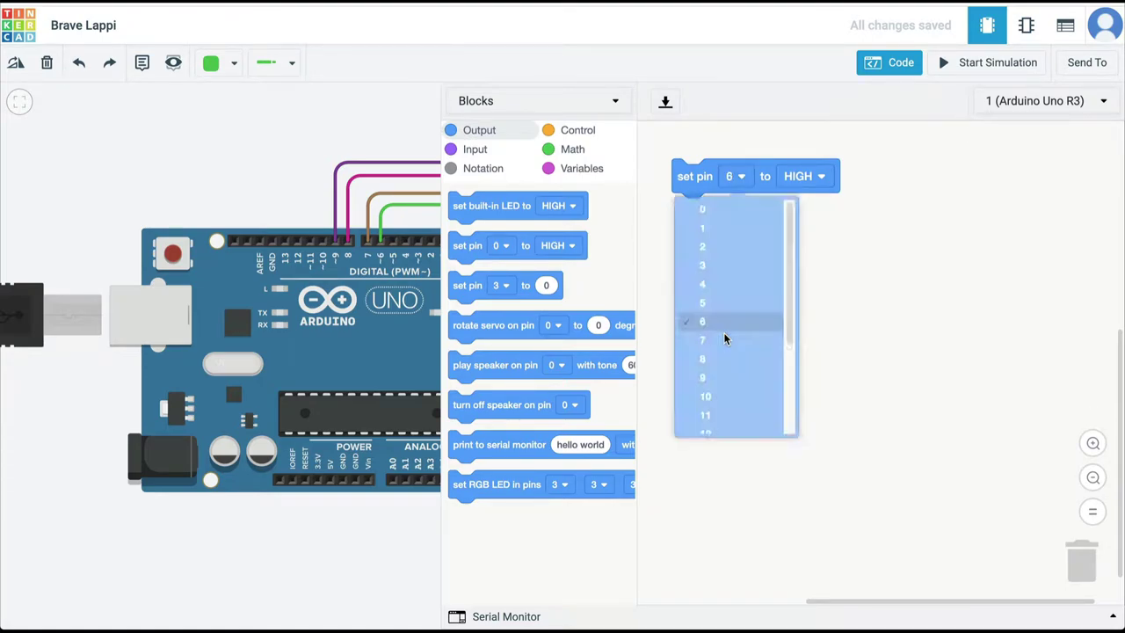
Duplicate the pin 6 block, attach the copy beneath it, and make it set pin 7 to LOW
right_click(674, 177)
click(683, 185)
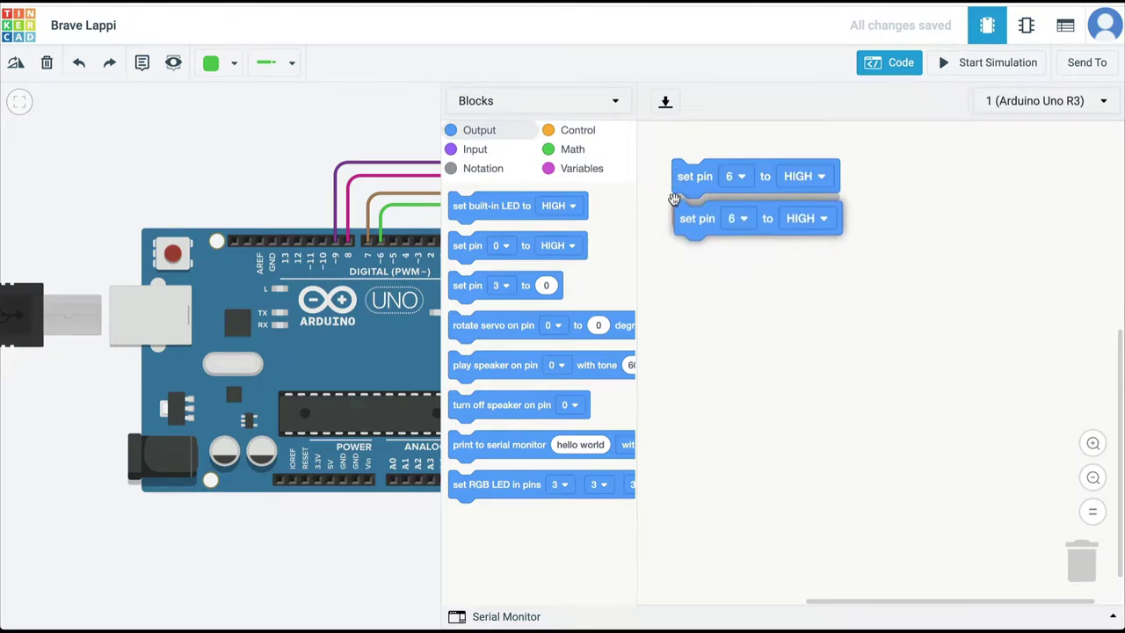
click(673, 198)
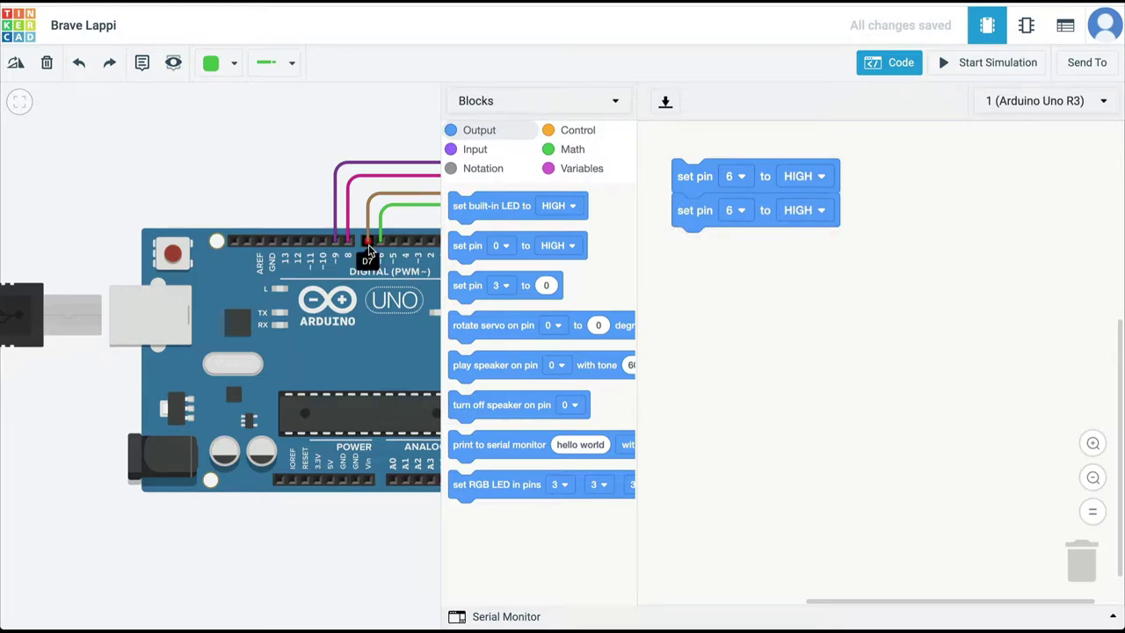
click(742, 212)
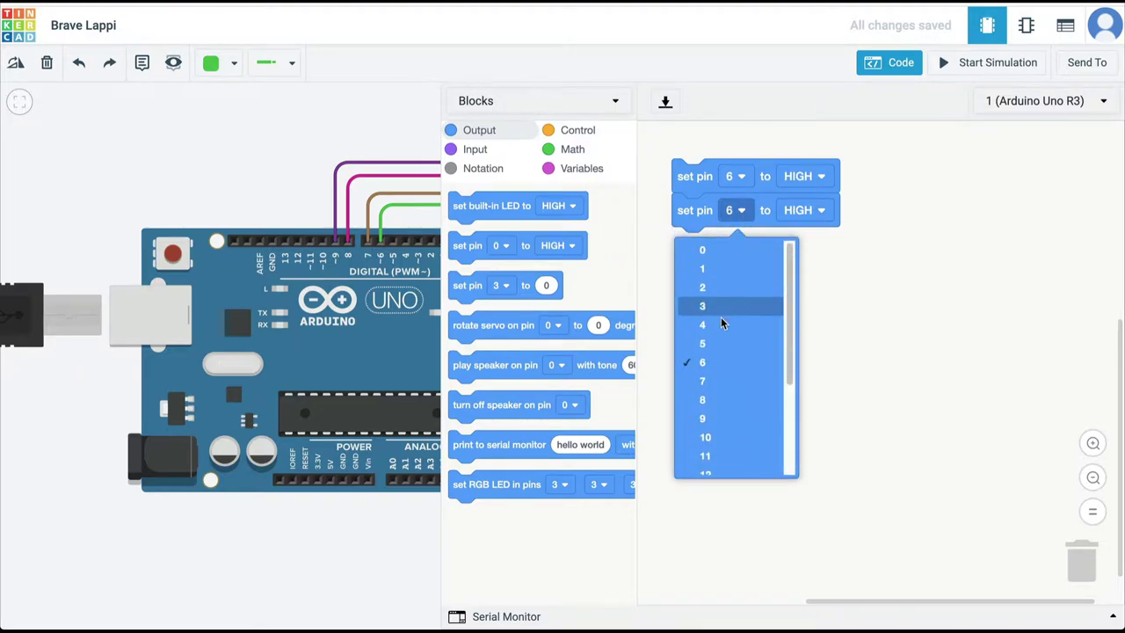
click(714, 381)
click(814, 216)
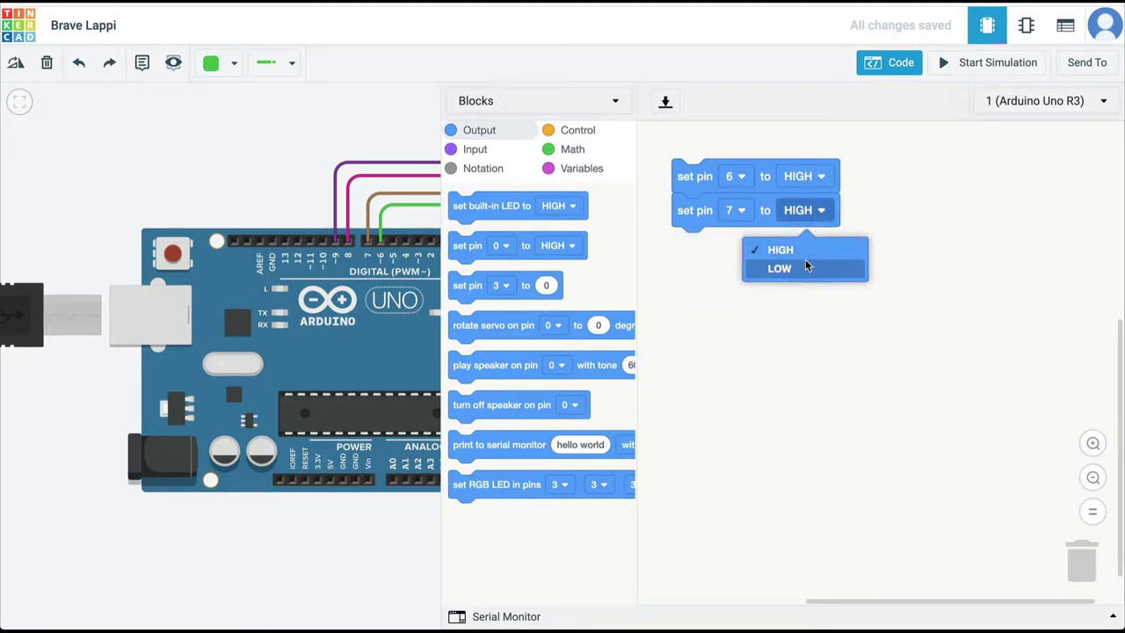
click(806, 262)
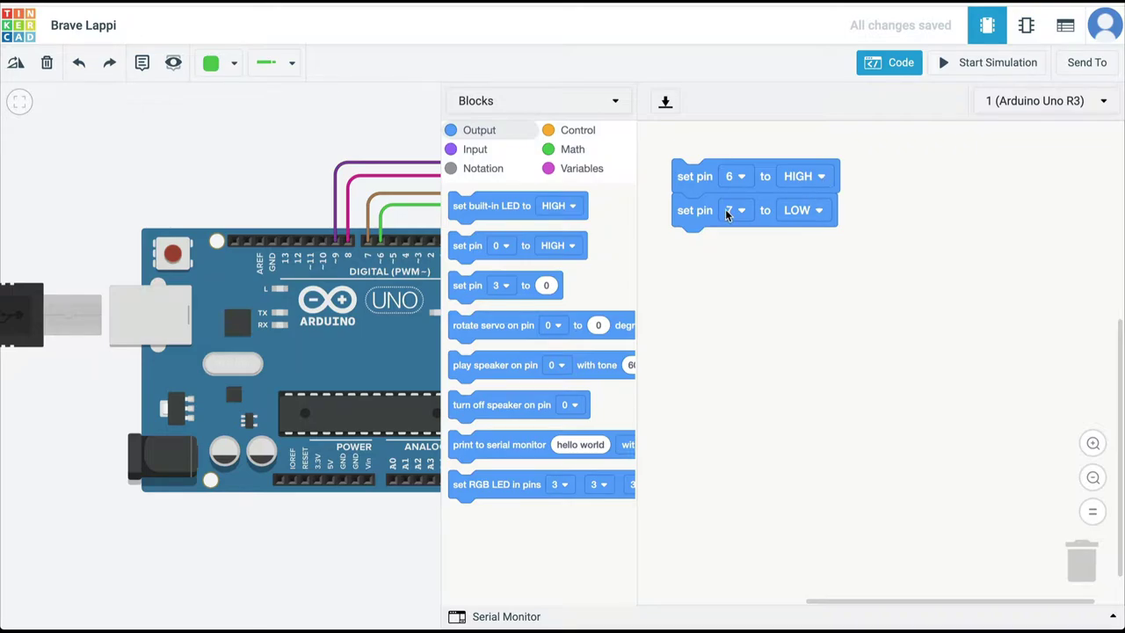
Duplicate the two pin blocks beneath the originals and change the copies to pin 8 HIGH and pin 9 LOW
right_click(699, 181)
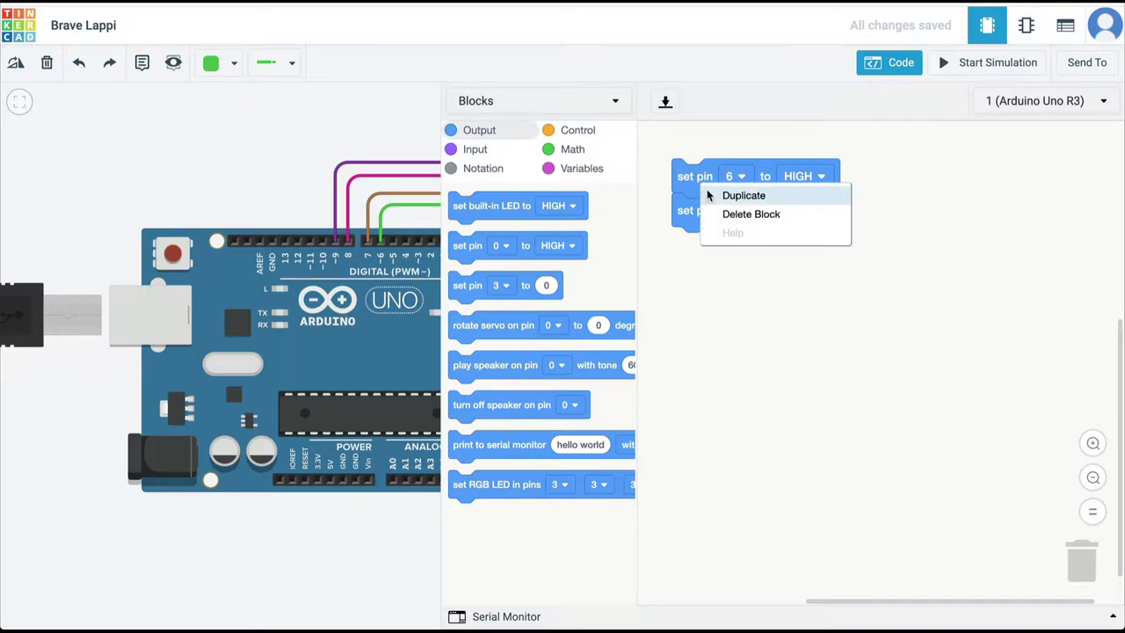
click(709, 195)
drag(708, 190, 673, 246)
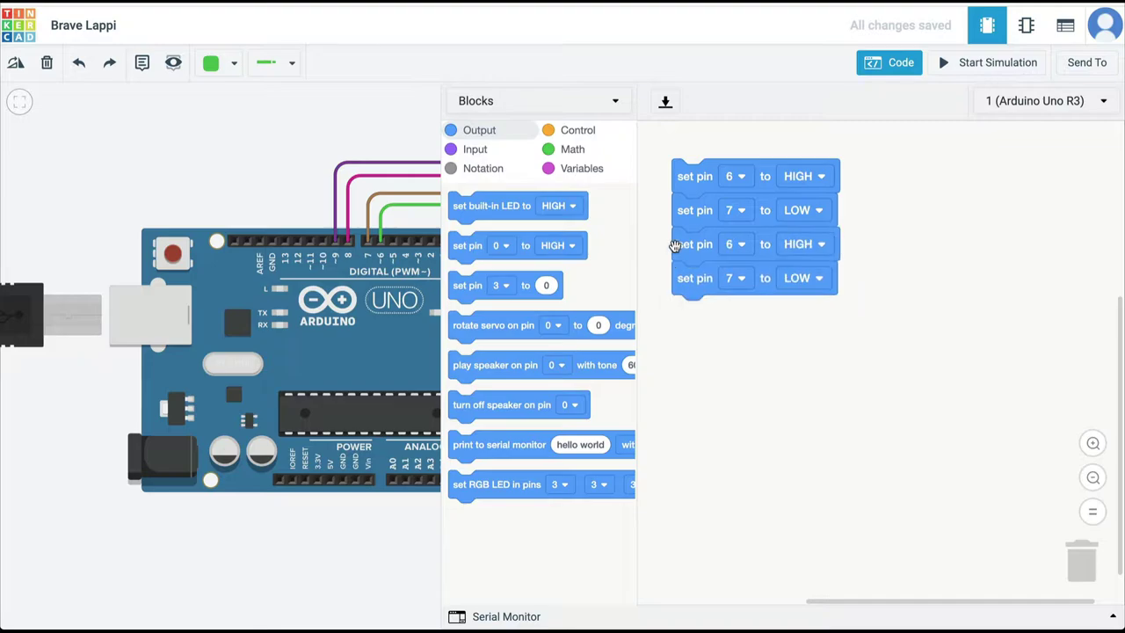
click(744, 253)
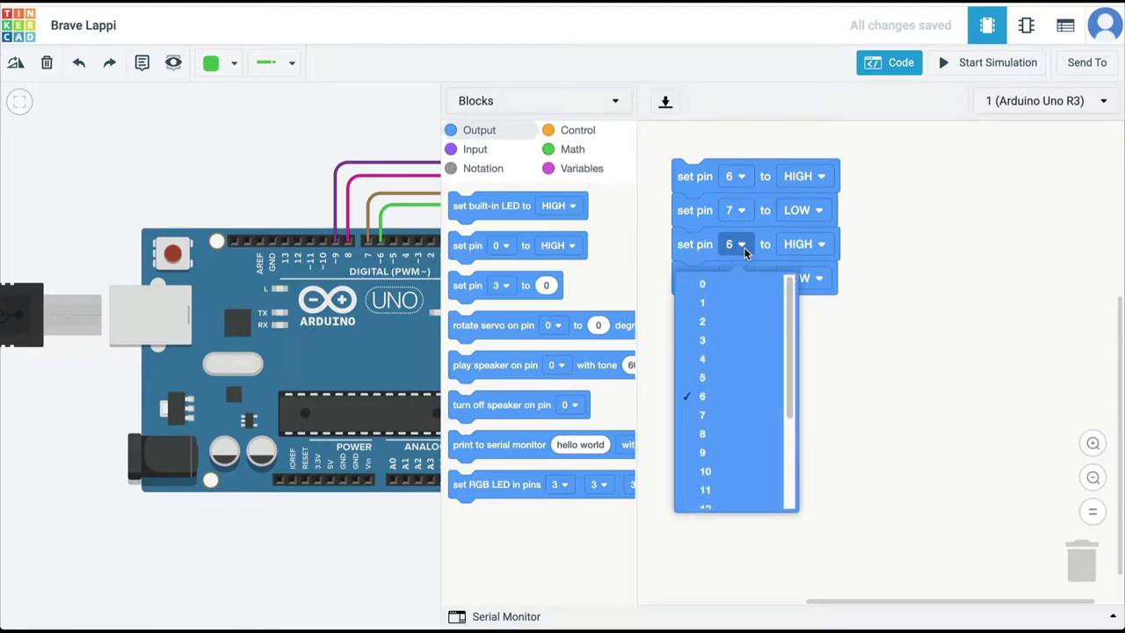
click(723, 432)
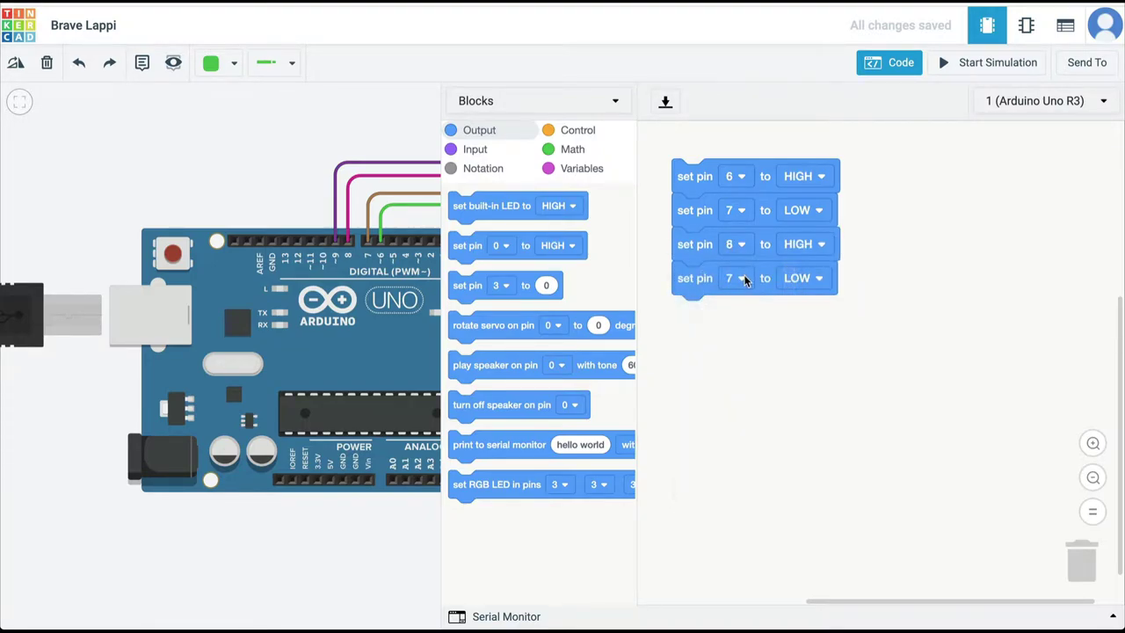
click(744, 279)
click(726, 488)
Append a 1-second wait block to the four pin blocks and duplicate the whole stack beneath it
click(594, 130)
drag(611, 308, 687, 317)
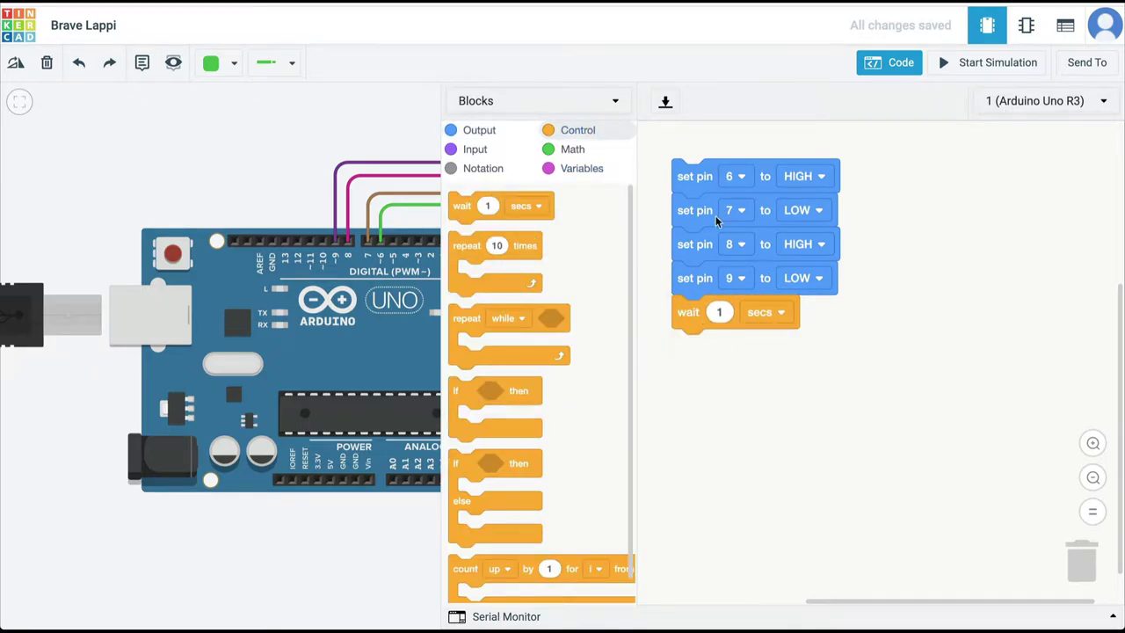
right_click(700, 185)
click(704, 189)
click(664, 365)
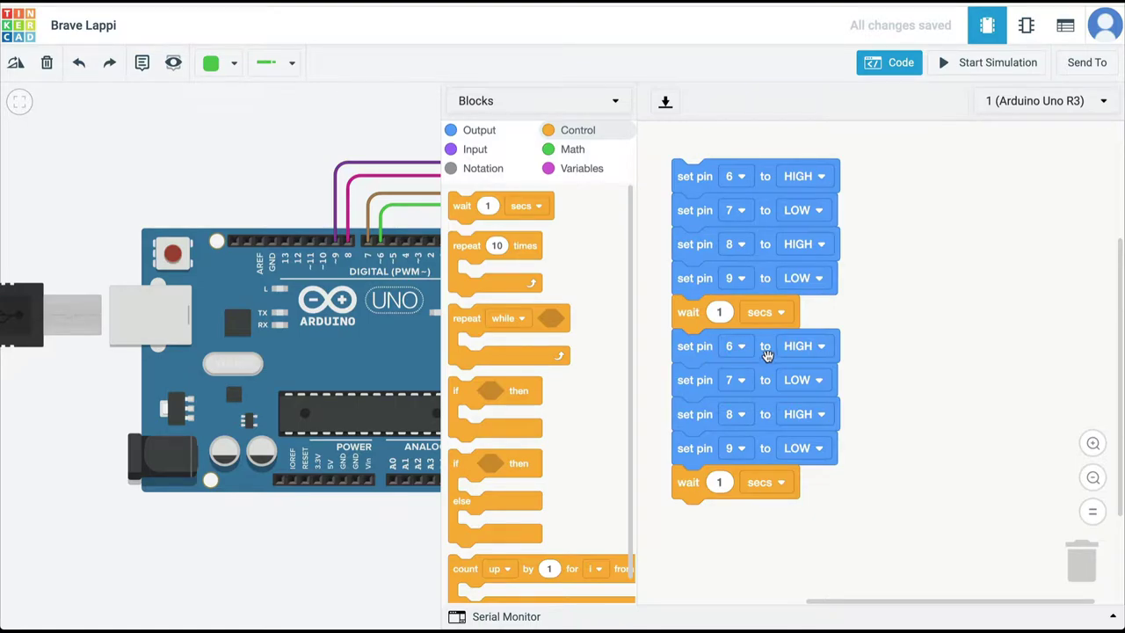
Reverse the outputs in the second stack: pin 6 LOW, pin 7 HIGH, pin 8 LOW and pin 9 HIGH
click(819, 350)
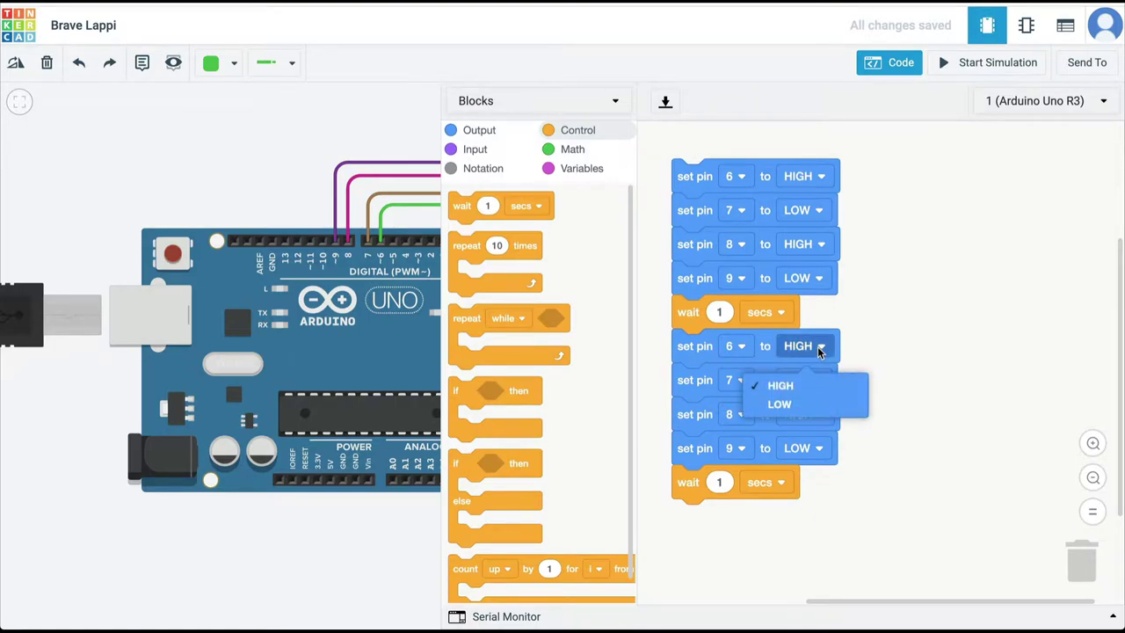
click(814, 401)
click(817, 384)
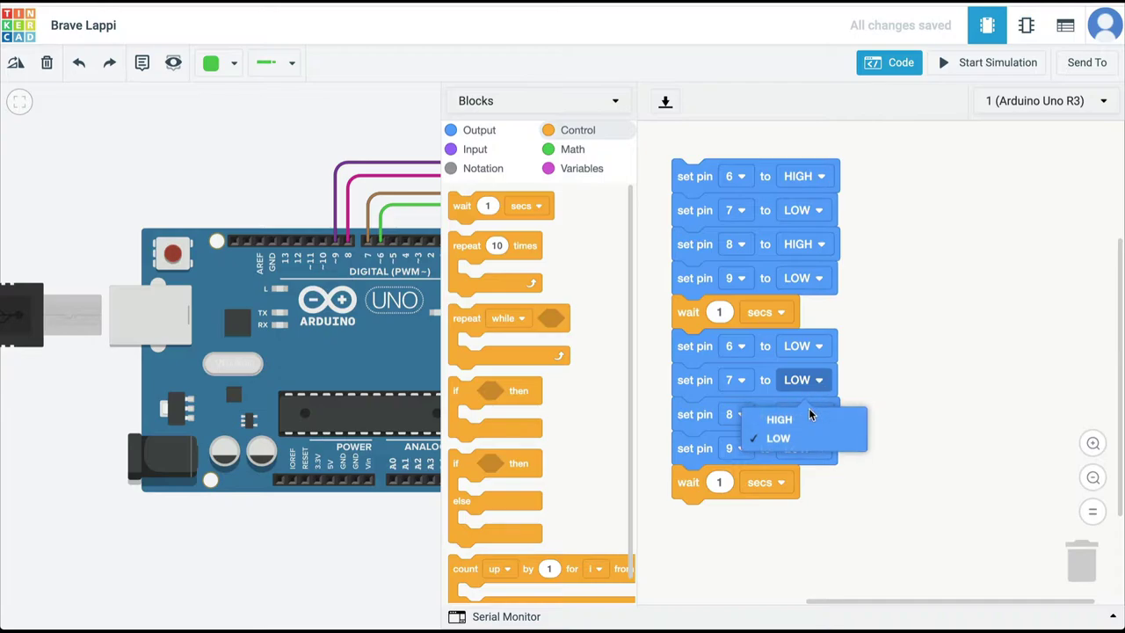
click(806, 421)
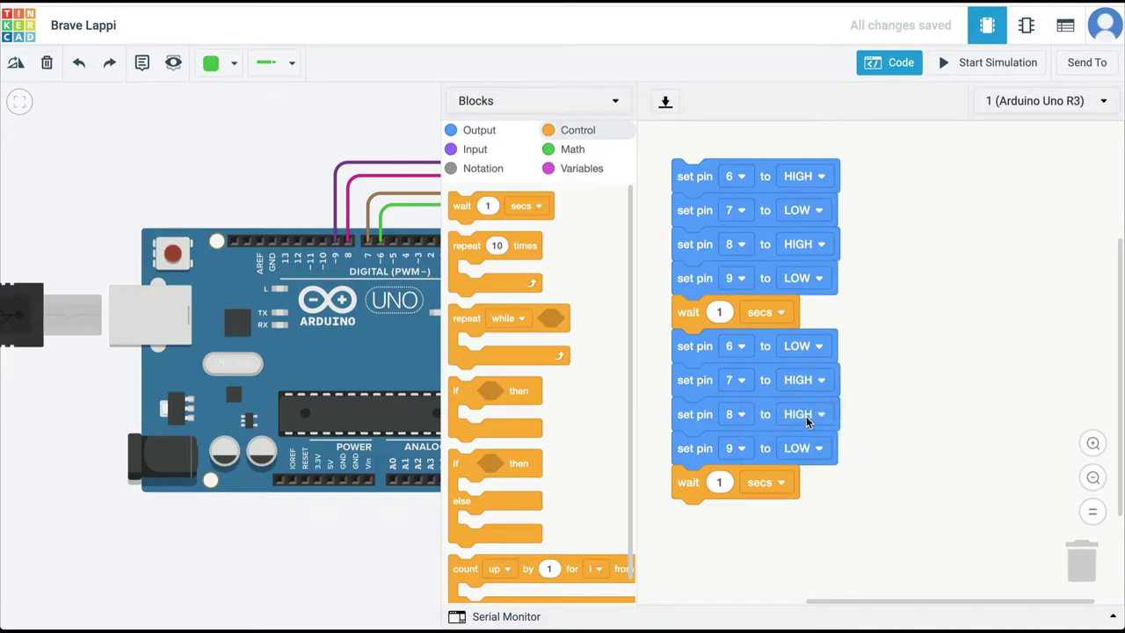
click(819, 417)
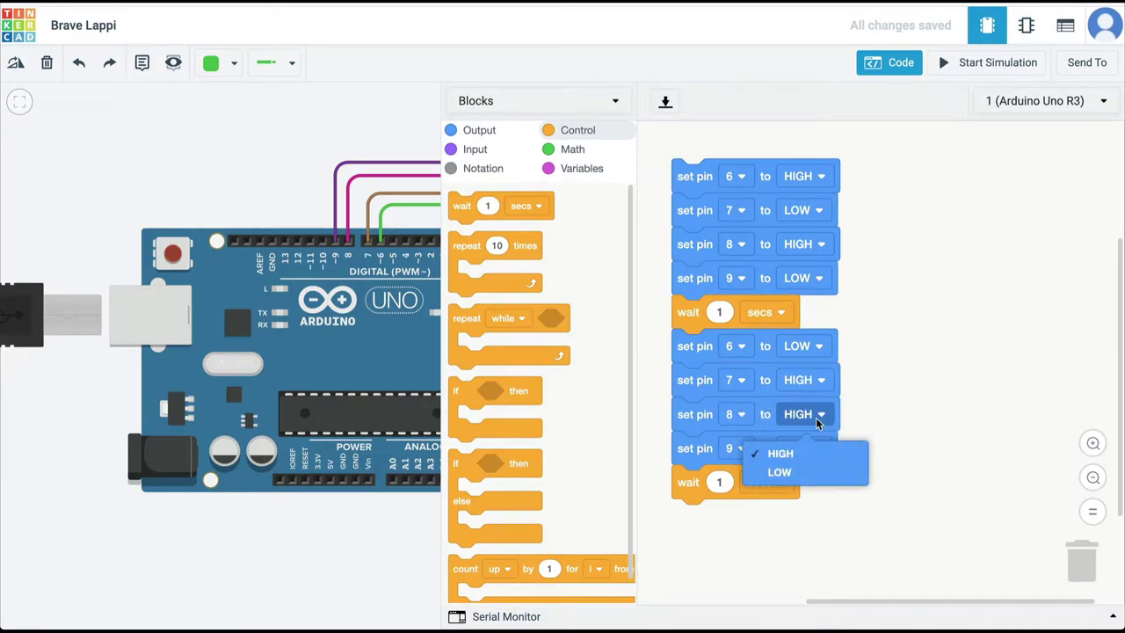
click(801, 473)
click(822, 448)
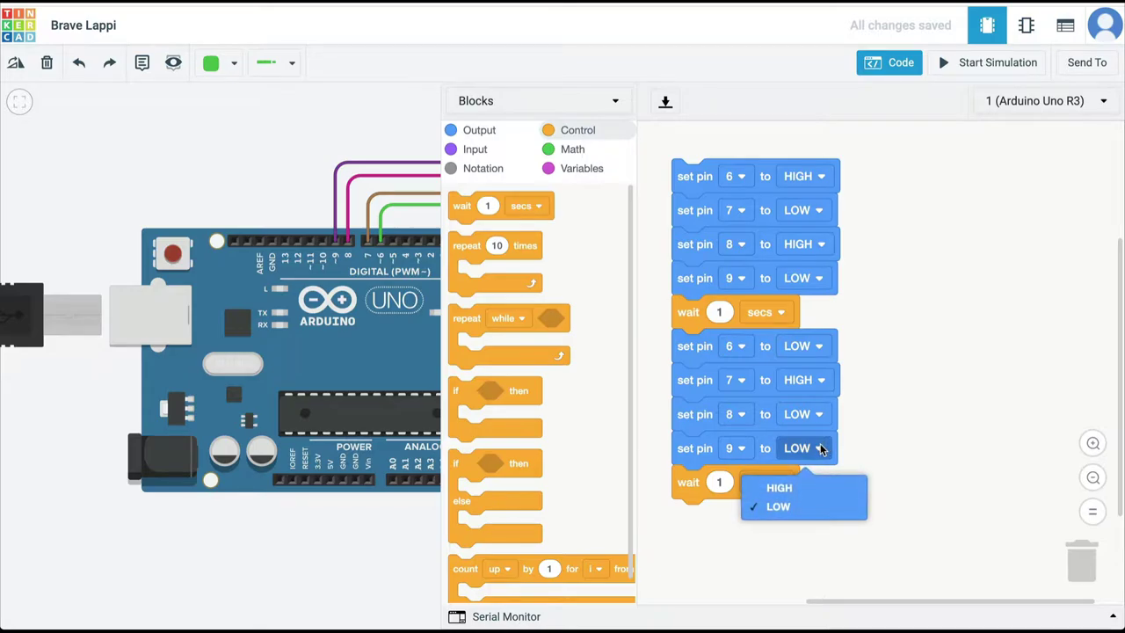
click(789, 485)
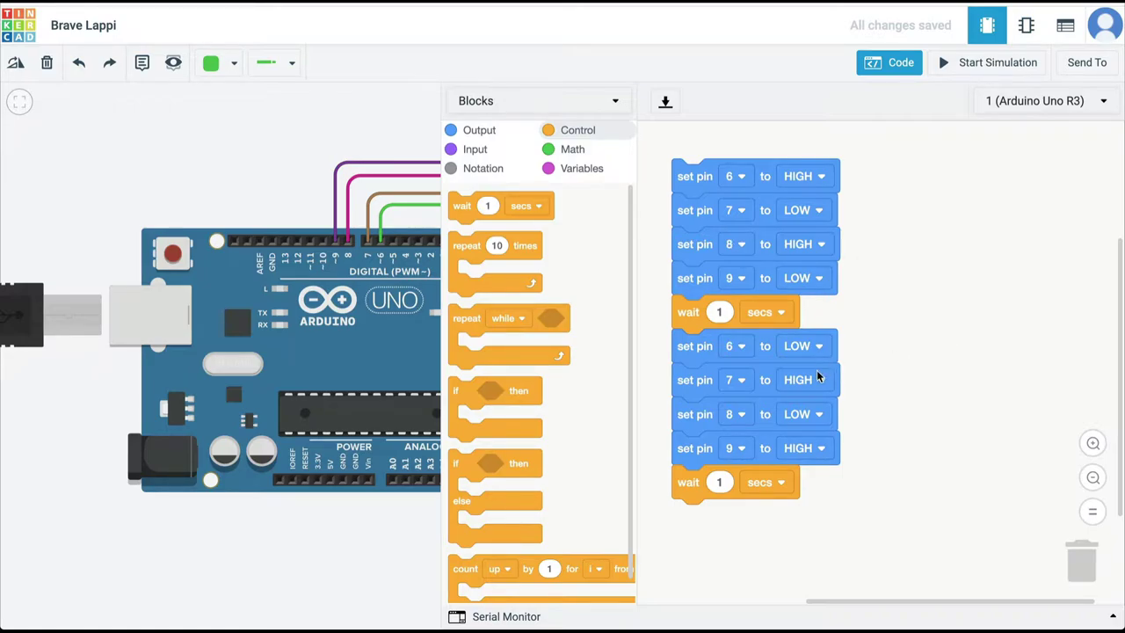
Run the simulation with the code editor hidden, watch both gearmotors, and stop it
click(947, 63)
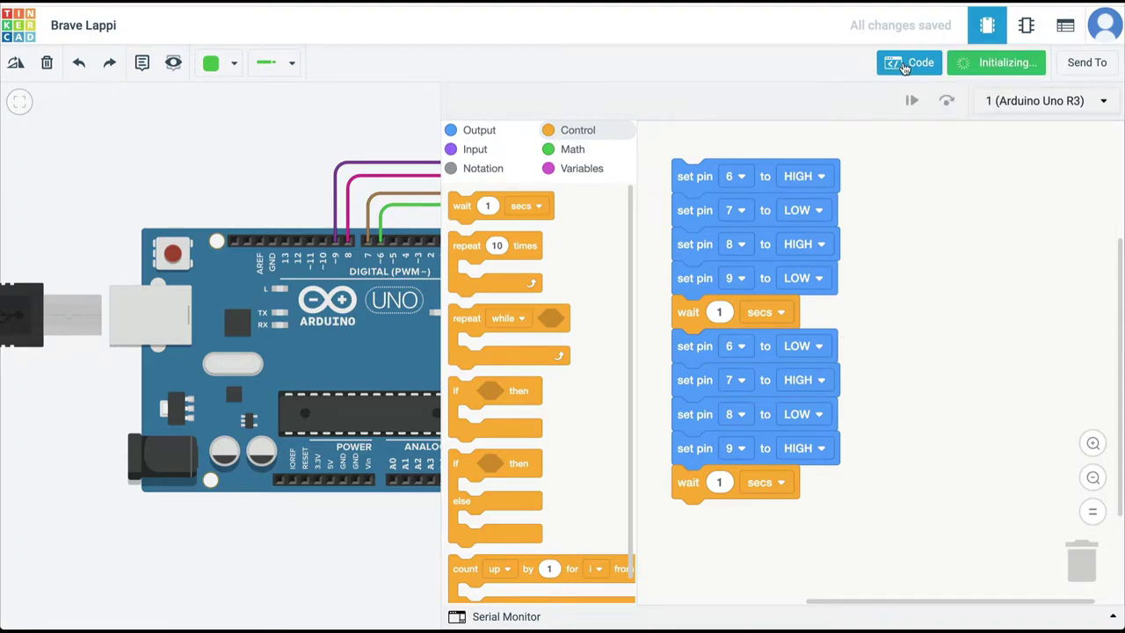
click(898, 64)
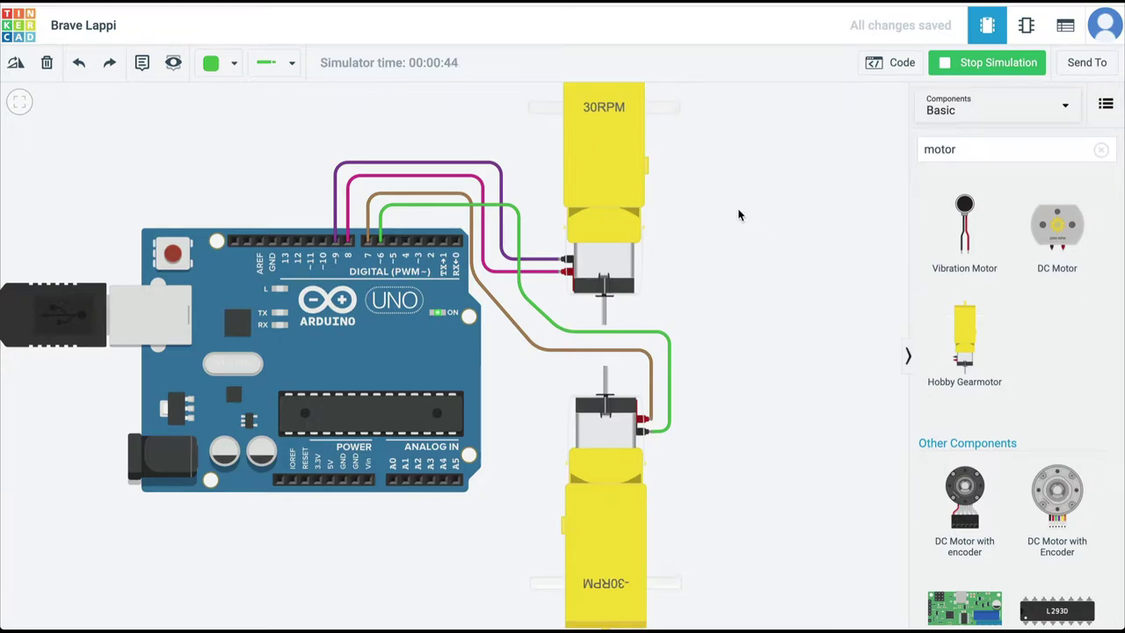
click(976, 62)
Show the program as Blocks + Text and copy all of the generated C++ code
click(870, 70)
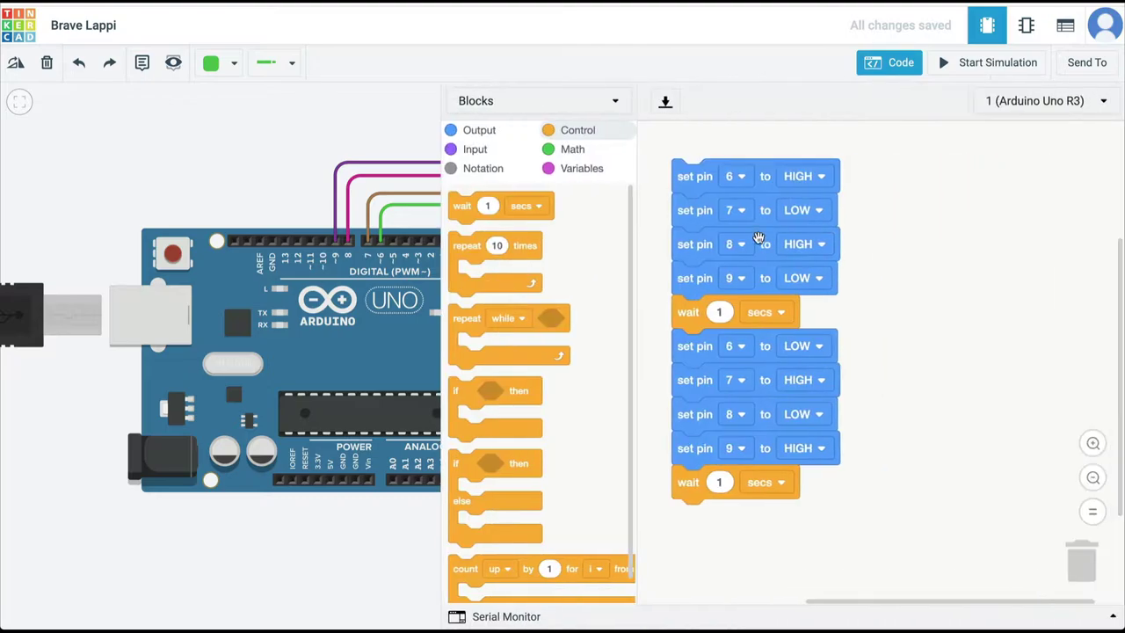
click(590, 105)
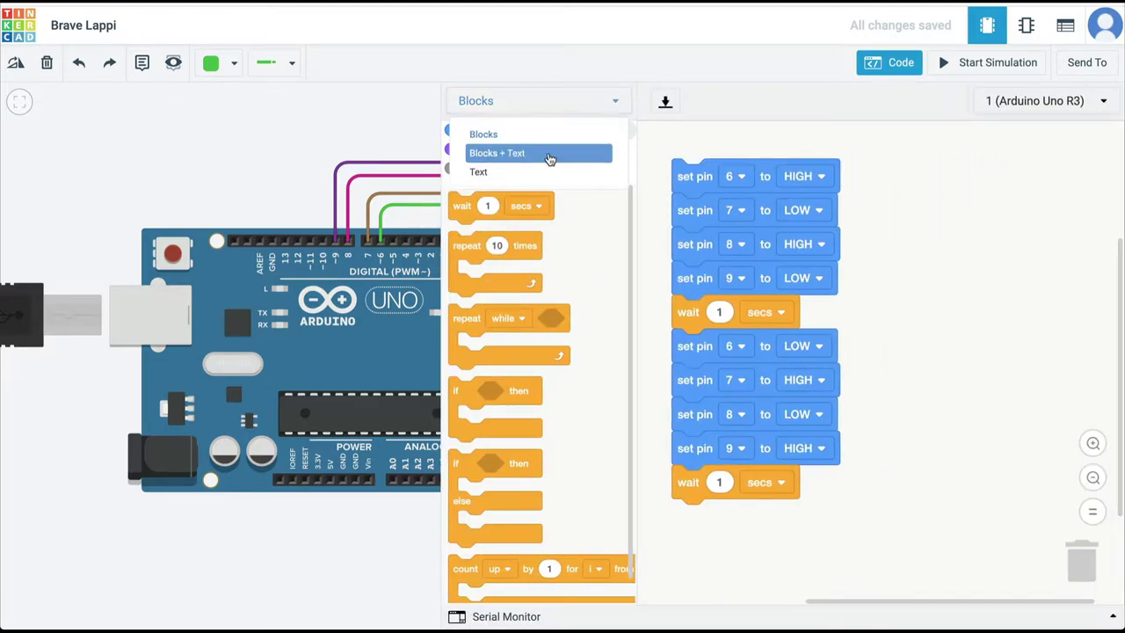
click(580, 150)
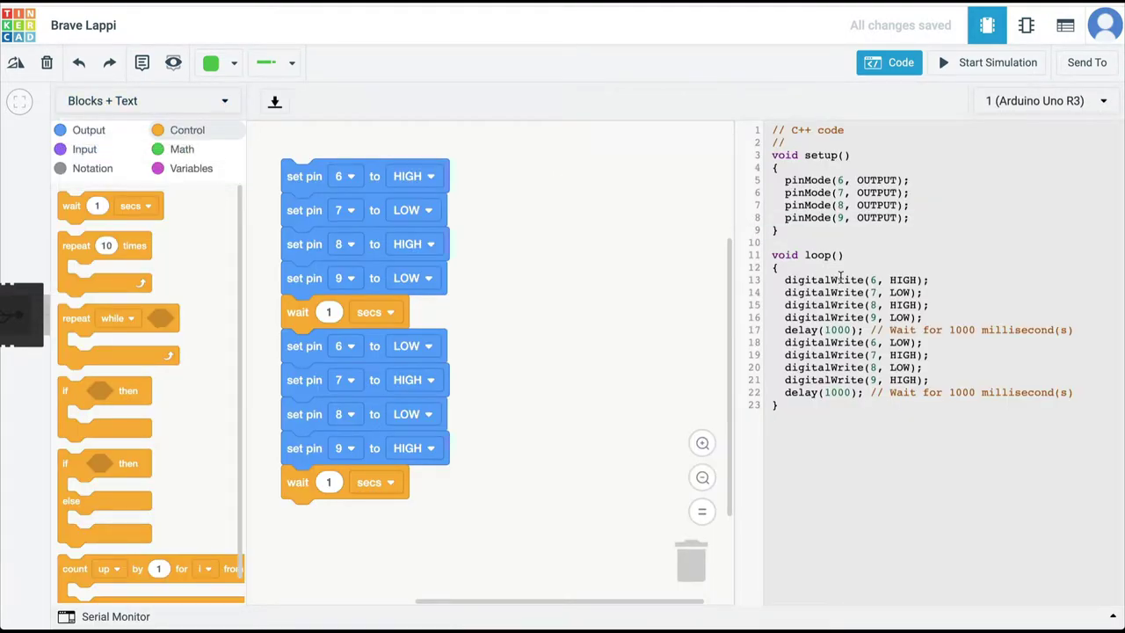
key(ctrl+a)
key(super+c)
Switch to the Arduino IDE and replace the entire empty sketch with the copied code
key(super+Tab)
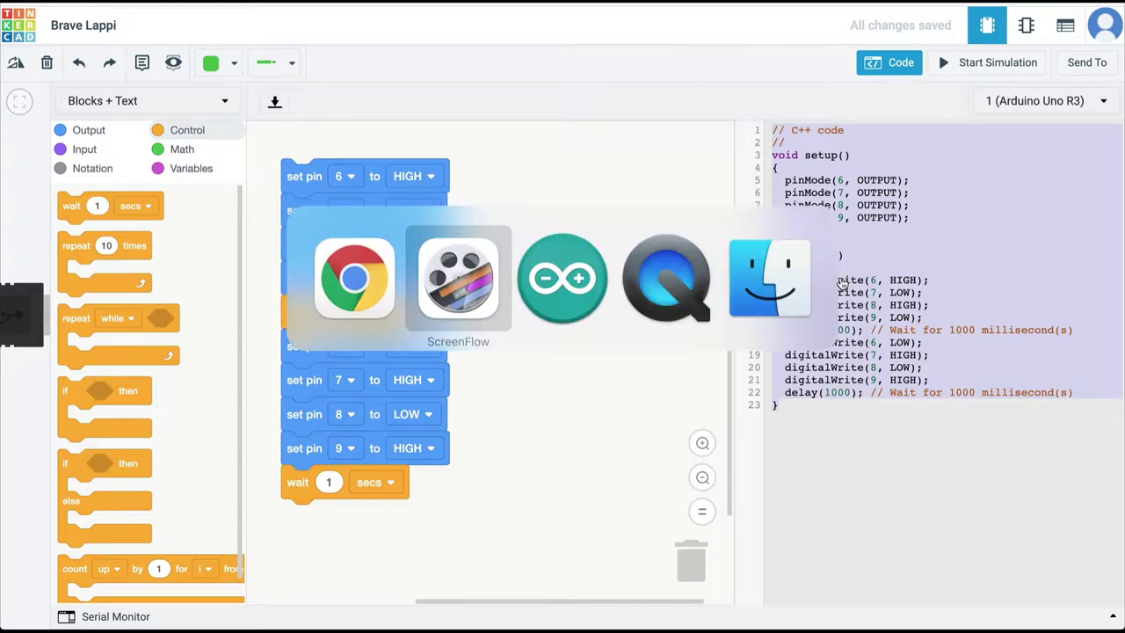
key(super+Tab)
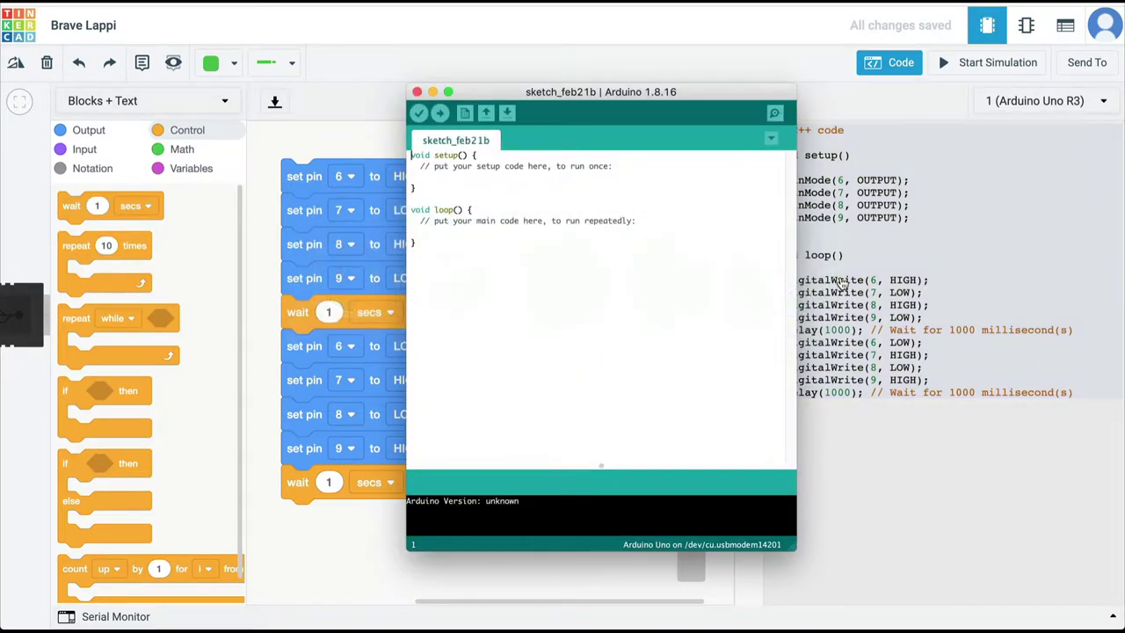
click(563, 255)
key(super+a)
key(super+v)
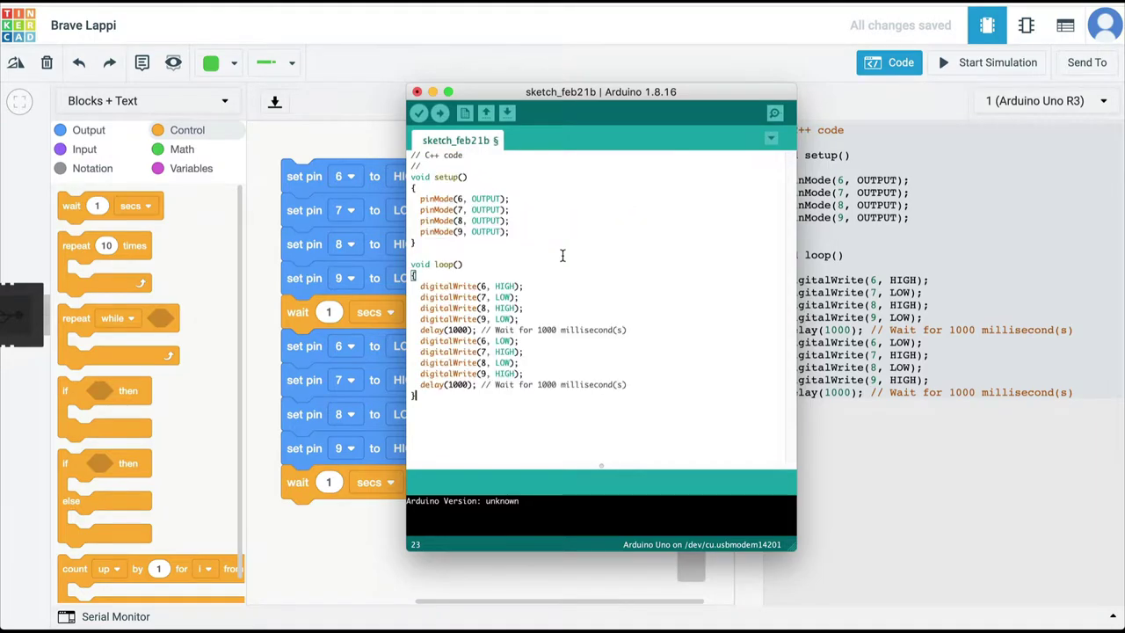
Verify the sketch and save it as sketch_feb21b in the Arduino folder
click(418, 115)
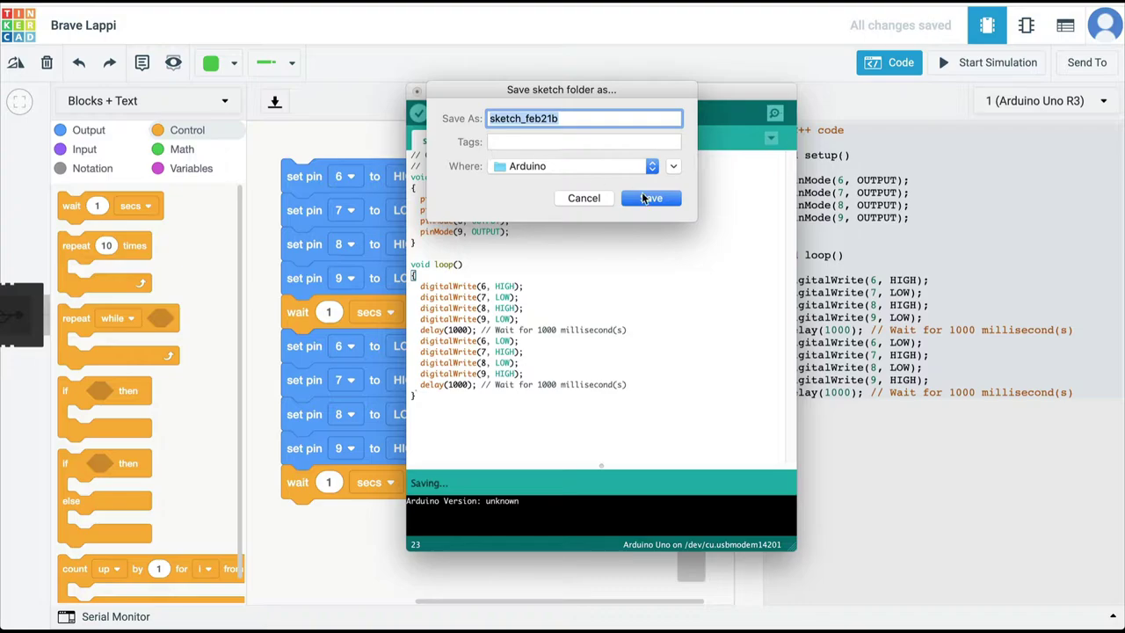
click(646, 198)
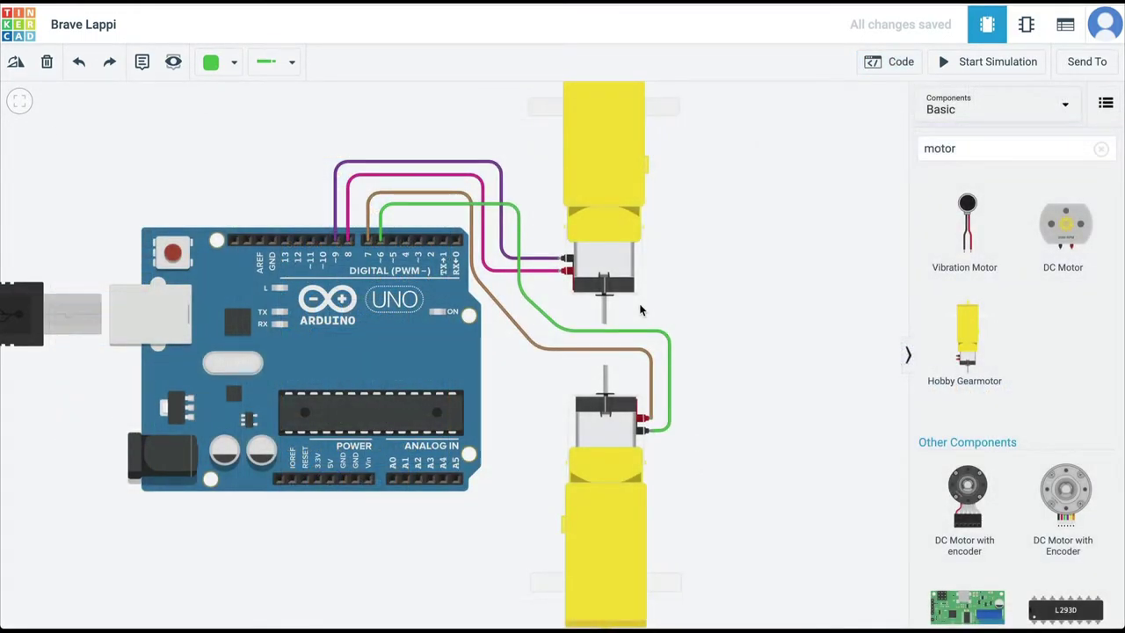
Search the components for ultrasonic and place the four-pin HC-SR04 distance sensor above the Arduino Uno
click(978, 149)
text(ultr)
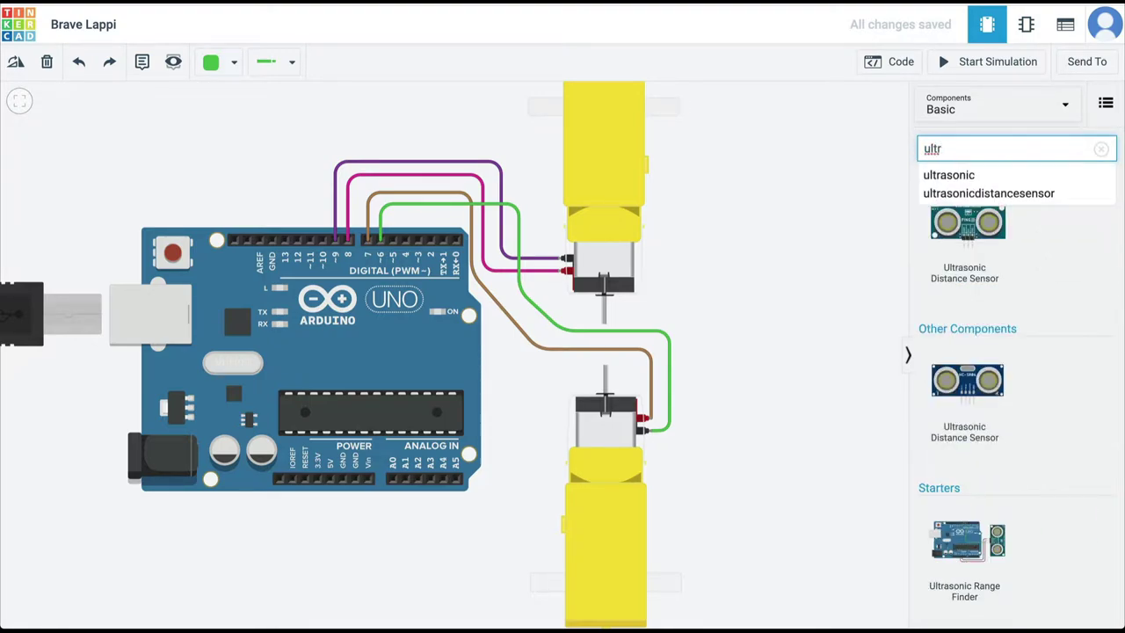
click(967, 174)
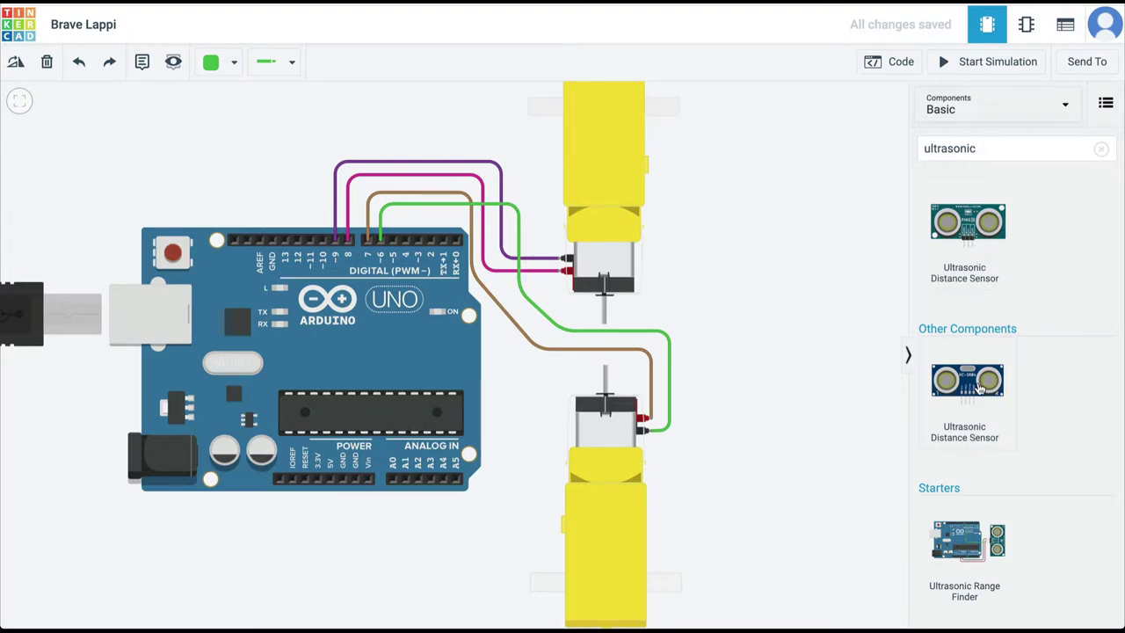
drag(980, 389, 767, 194)
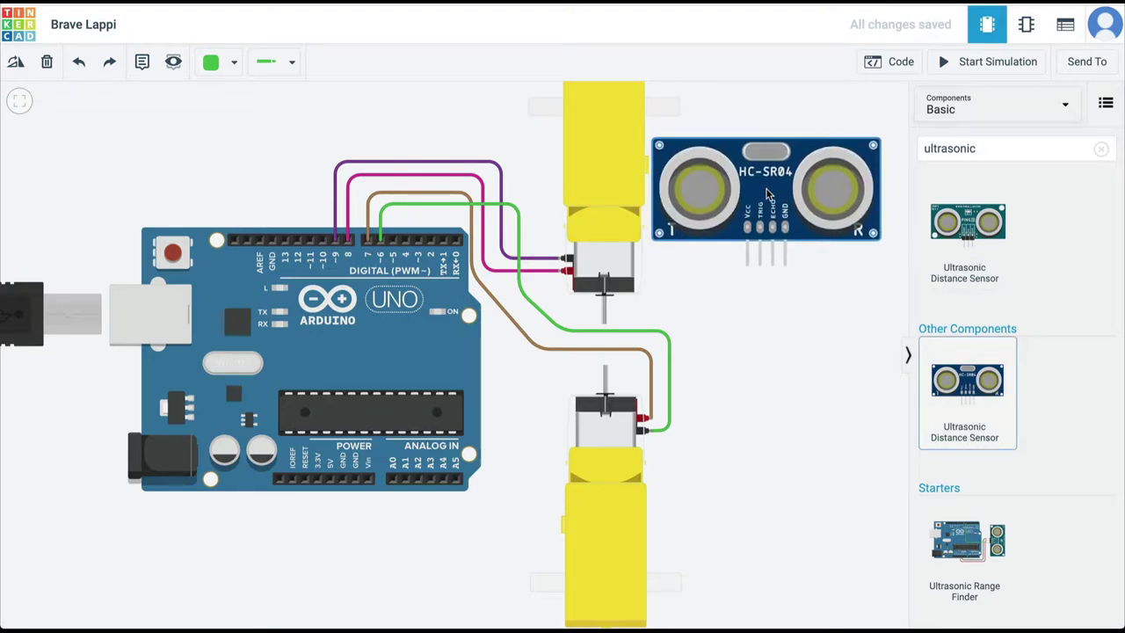
click(822, 404)
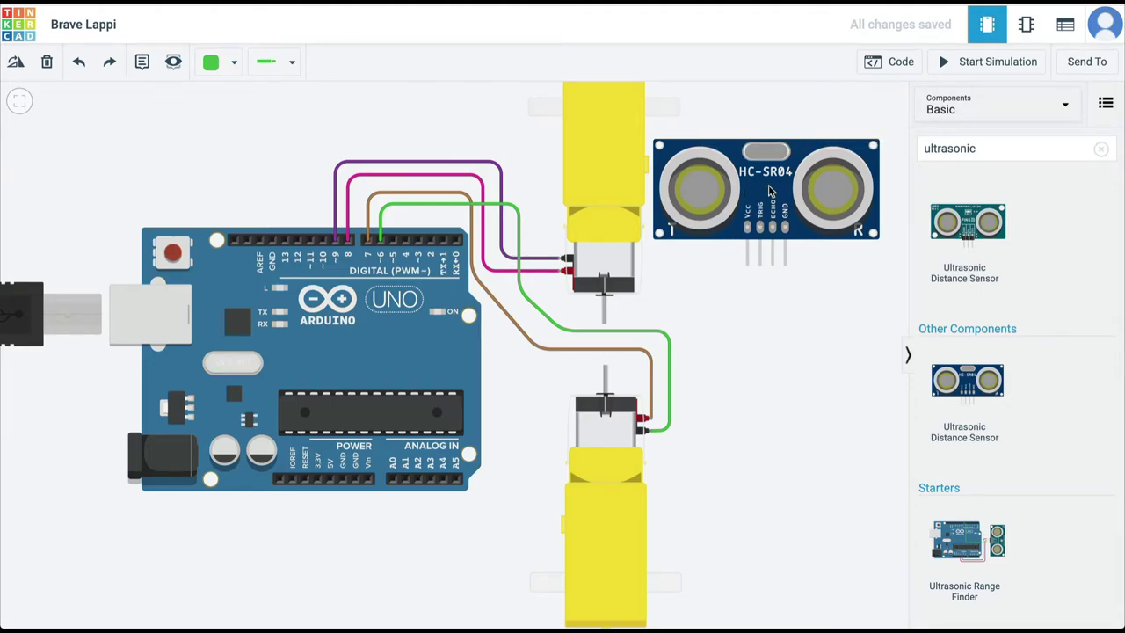
drag(769, 198, 191, 150)
Wire the ultrasonic sensor's VCC pin around the Arduino to its 5V pin and colour the wire red
click(170, 214)
click(70, 213)
click(71, 533)
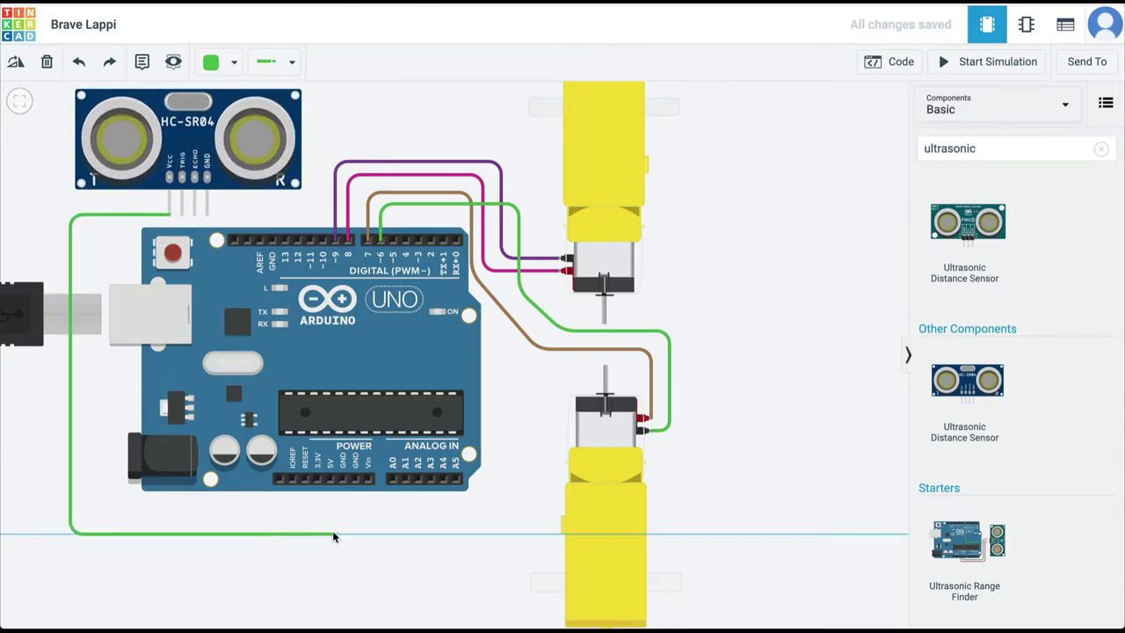
click(330, 534)
click(330, 479)
click(234, 61)
click(211, 114)
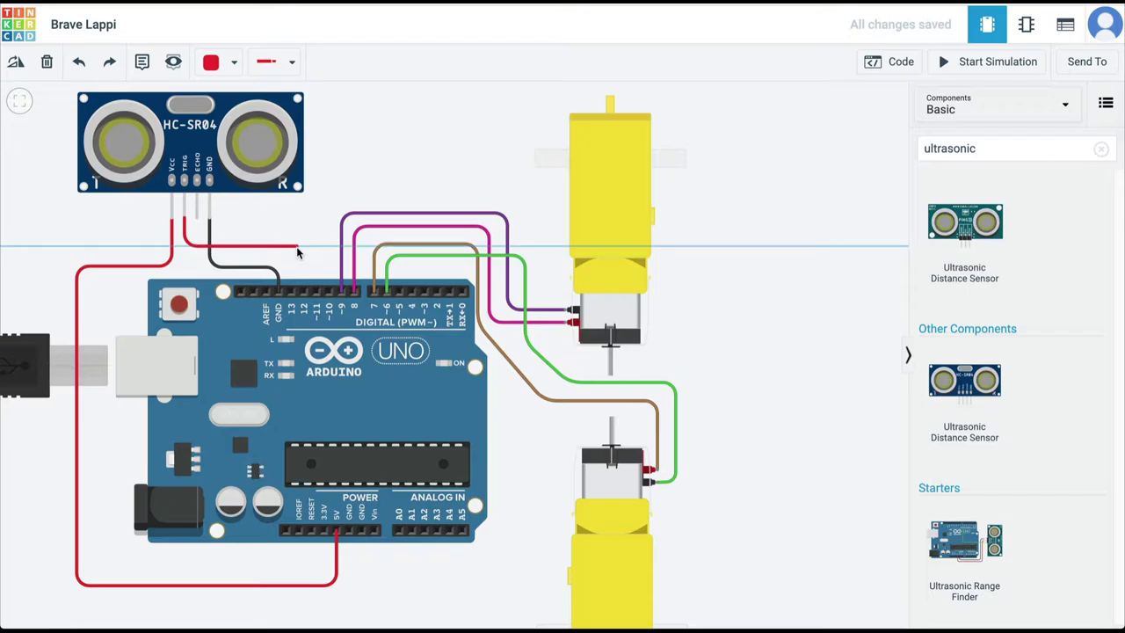
Complete the wire from the sensor's TRIG pin to Arduino pin 12 and colour it yellow
click(297, 247)
click(300, 290)
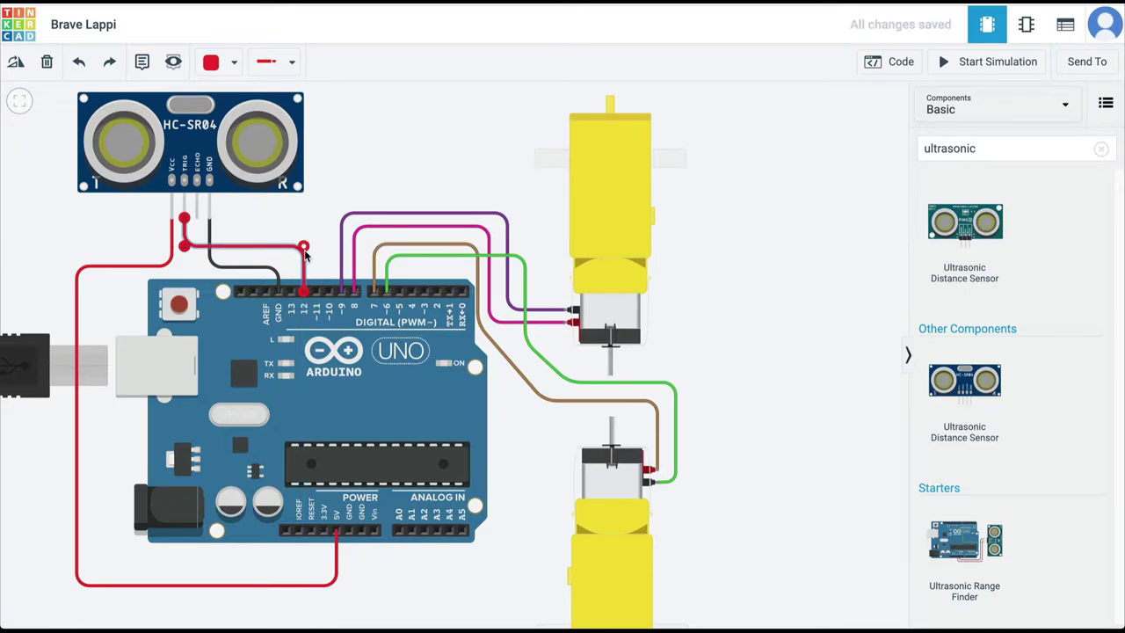
key(4)
Wire the sensor's ECHO pin to Arduino pin 10 and colour the wire orange
click(197, 182)
click(197, 225)
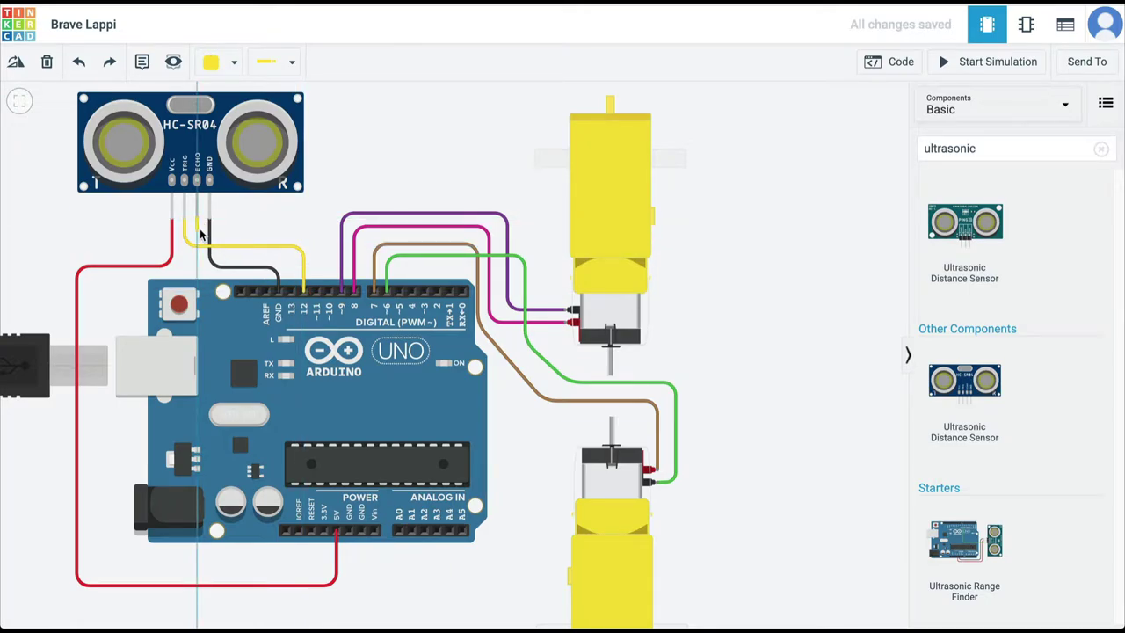
click(329, 231)
click(329, 290)
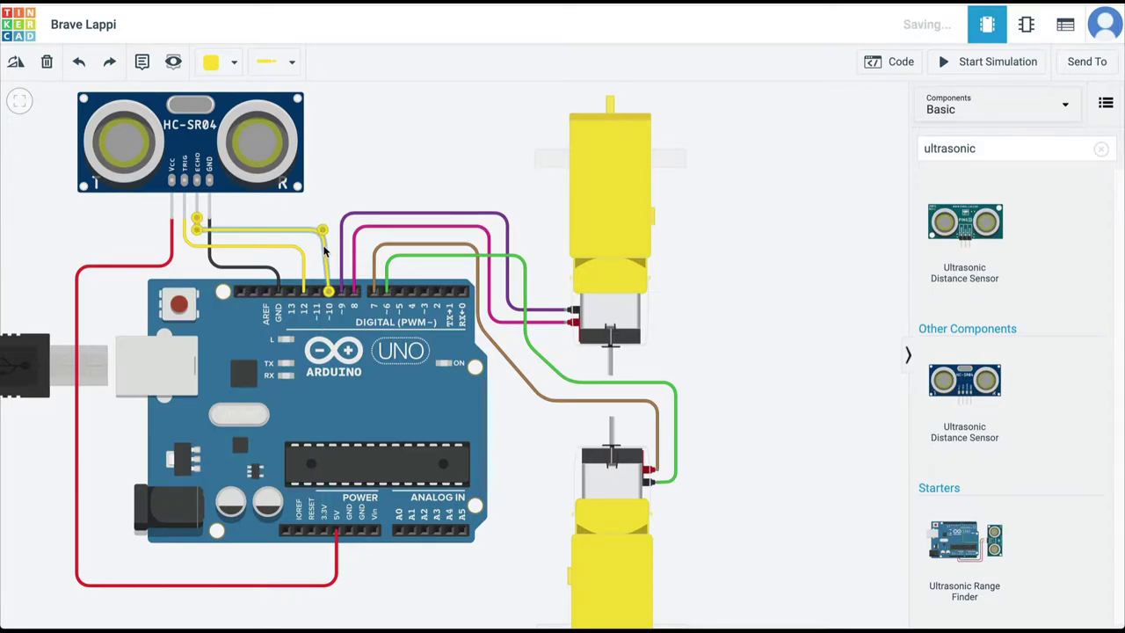
key(3)
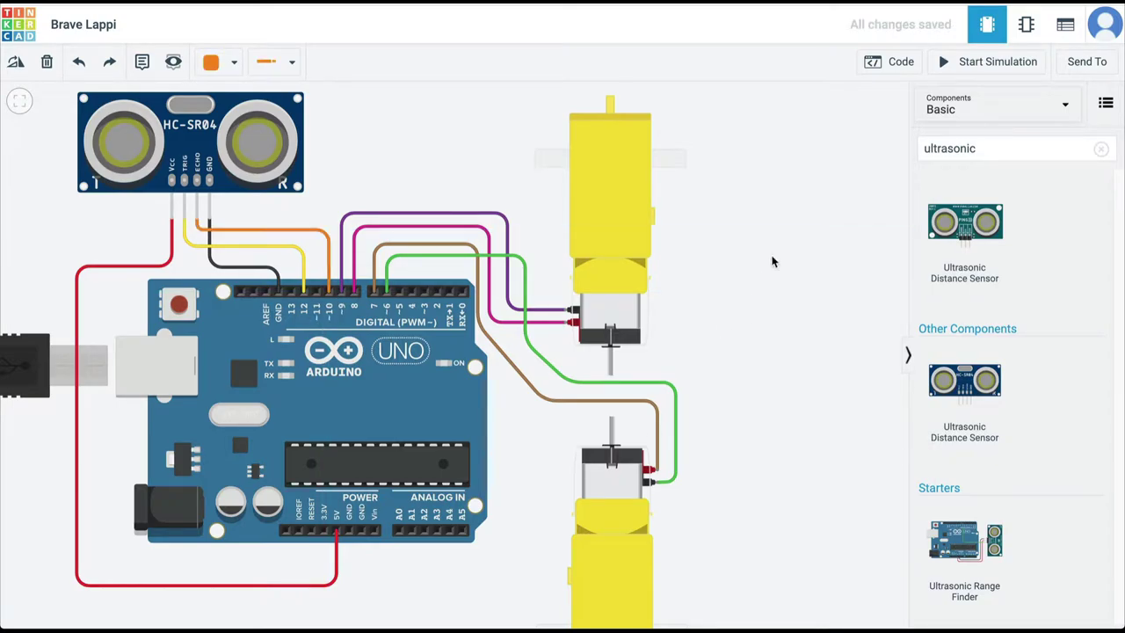
Show the block code and move the whole motor block stack aside to free space in the workspace
click(899, 70)
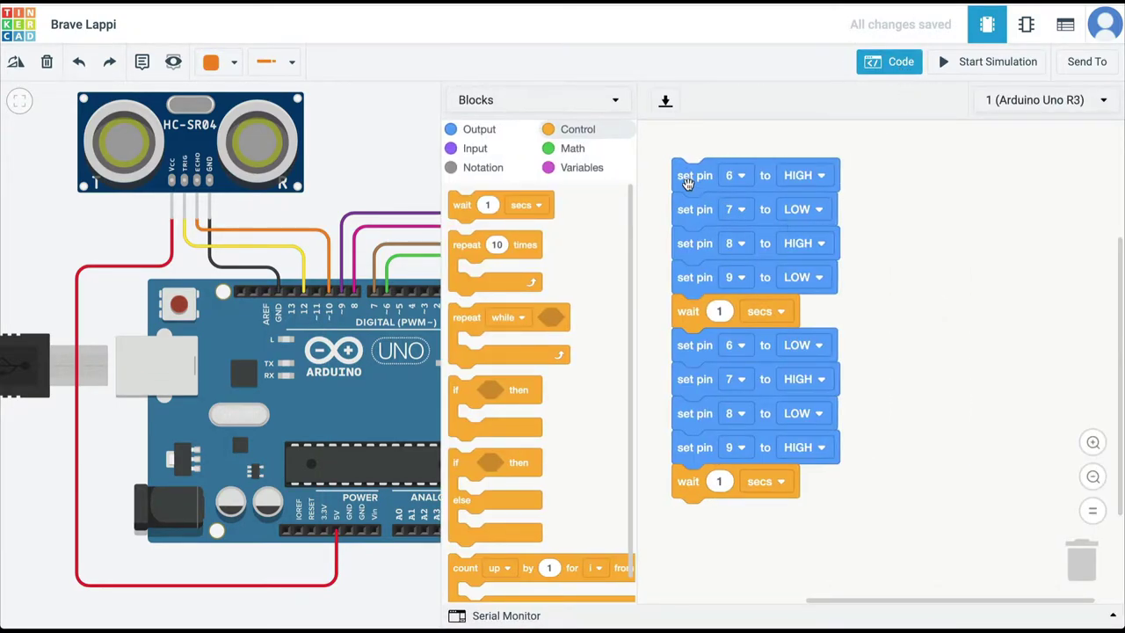
drag(688, 184, 972, 193)
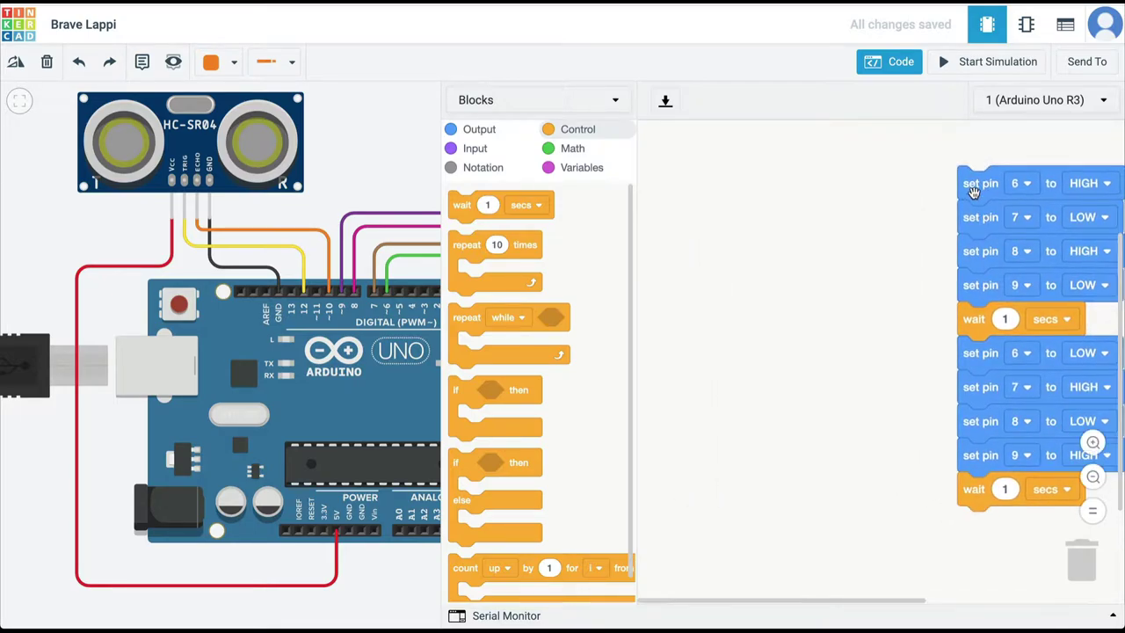